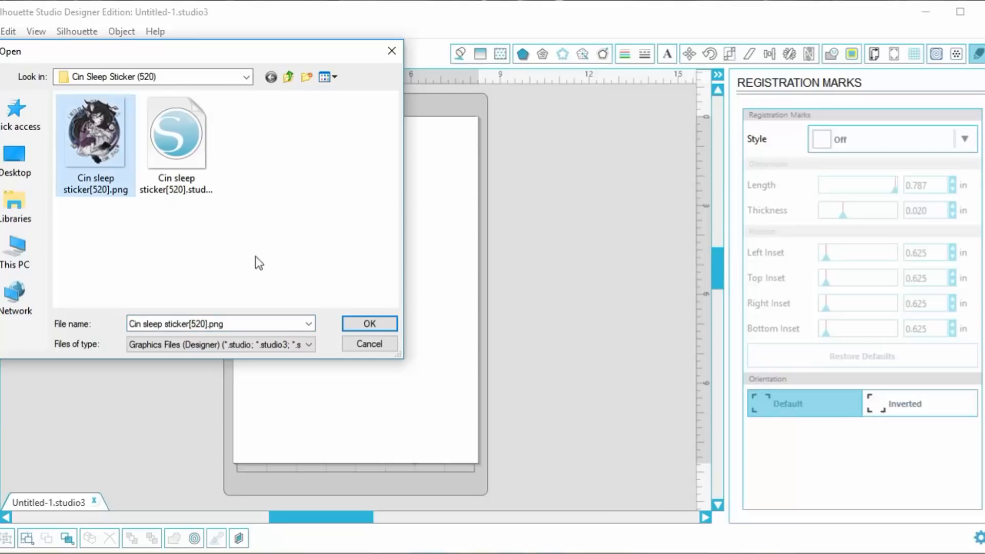
# Open the image Cin sleep sticker[520].png and move the artwork to the middle of the page, clear of its edges
pyautogui.click(362, 324)
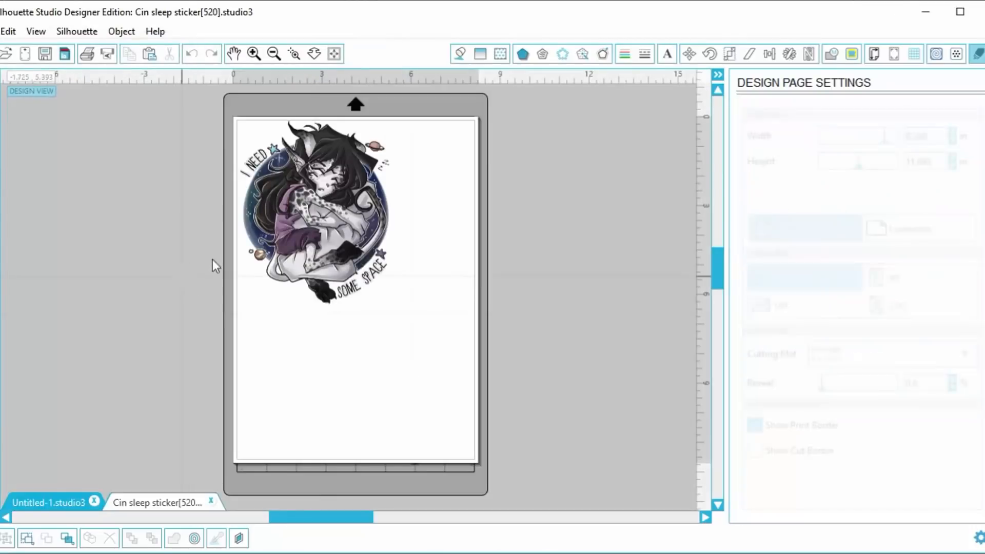
pyautogui.moveTo(324, 256); pyautogui.dragTo(353, 268)
pyautogui.click(303, 141)
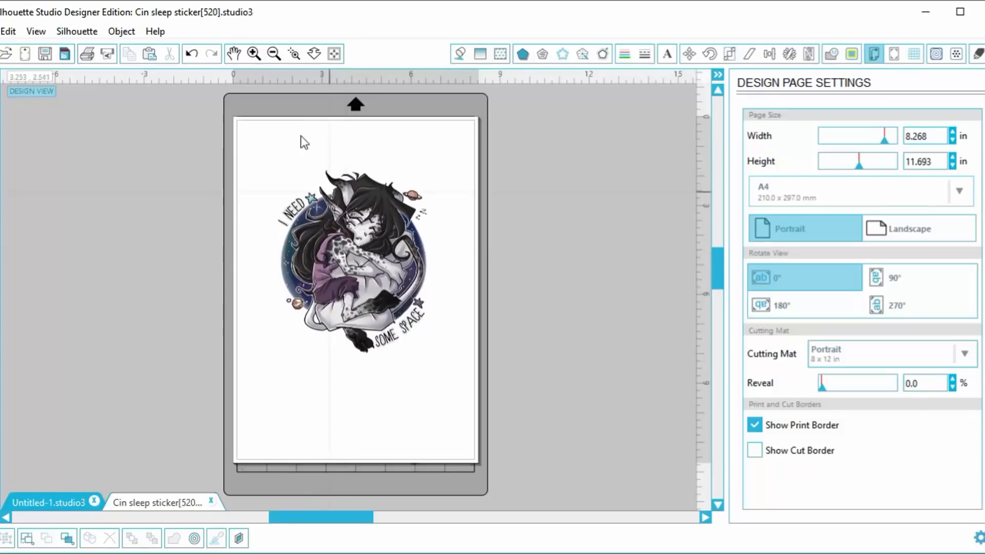
pyautogui.click(256, 55)
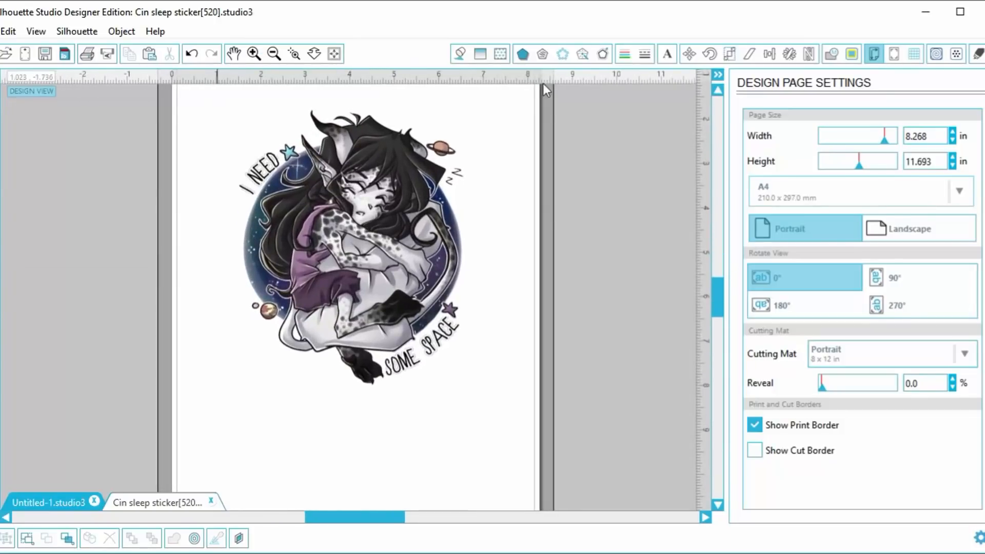
pyautogui.moveTo(718, 296); pyautogui.dragTo(719, 290)
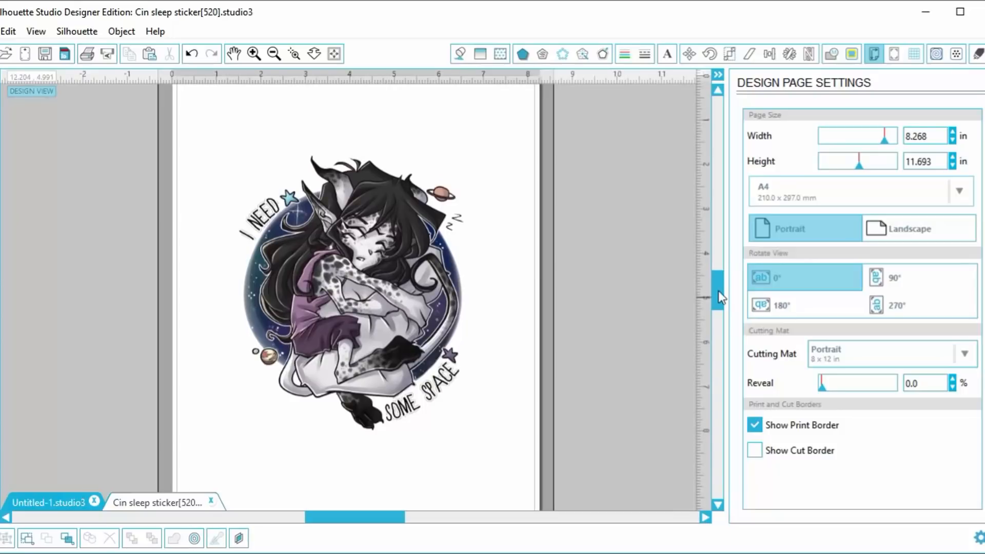
# Define a trace area about 7.3 by 6.9 in around the whole sticker artwork
pyautogui.click(851, 54)
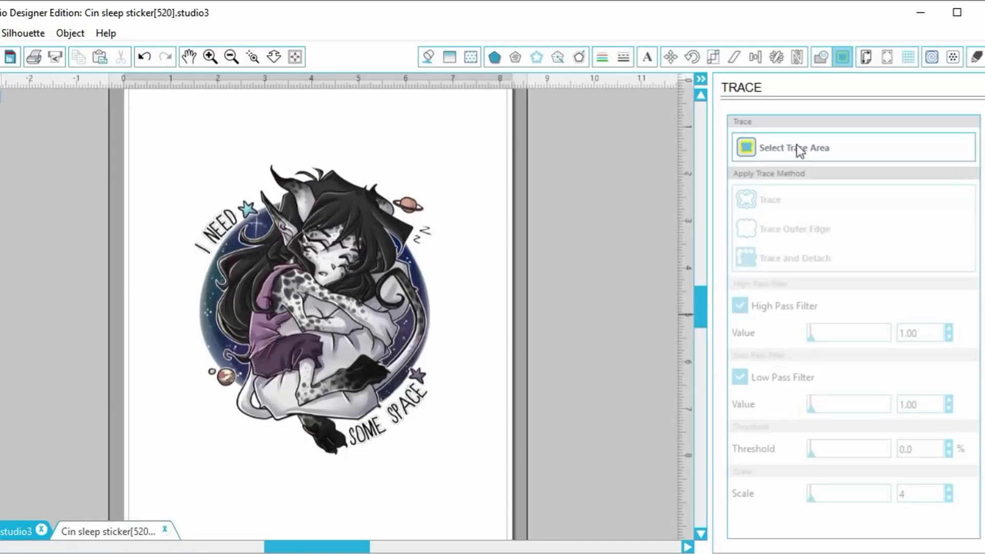
pyautogui.click(797, 144)
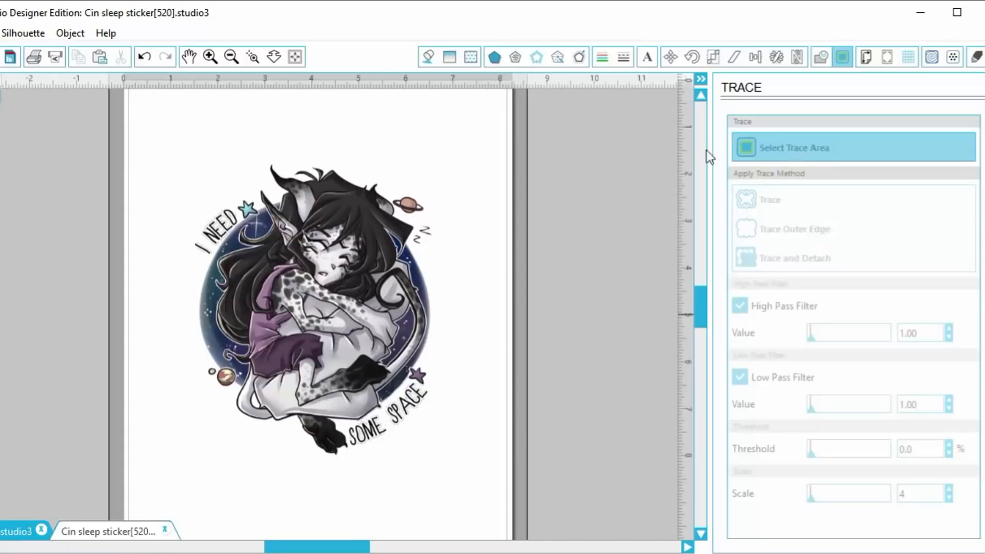
pyautogui.moveTo(149, 149)
pyautogui.mouseDown()
pyautogui.moveTo(457, 158)
pyautogui.moveTo(481, 196)
pyautogui.moveTo(497, 382)
pyautogui.moveTo(492, 475)
pyautogui.mouseUp()
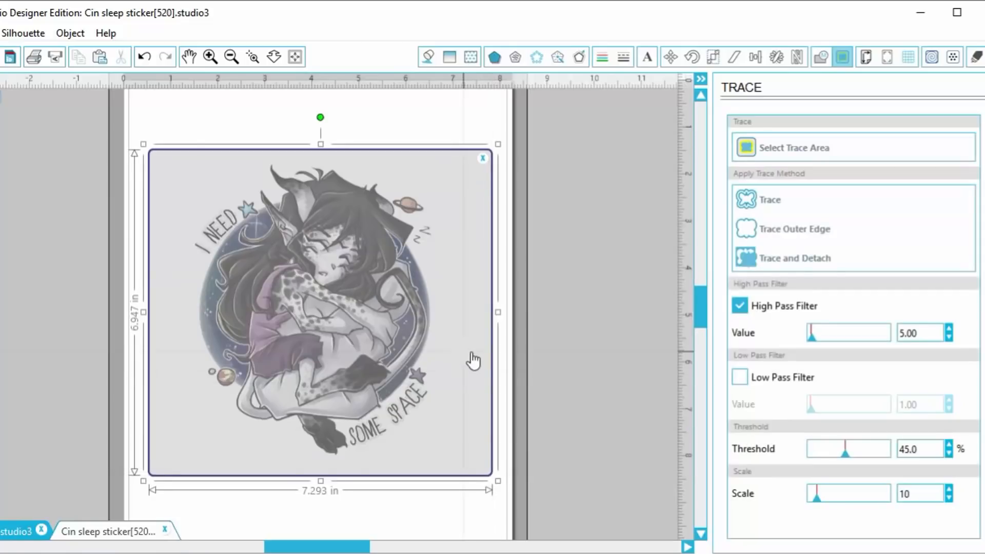
# Trace the artwork's outer edge with the high pass filter off, the low pass filter on at 1.00 and a 98.7% threshold
pyautogui.click(737, 304)
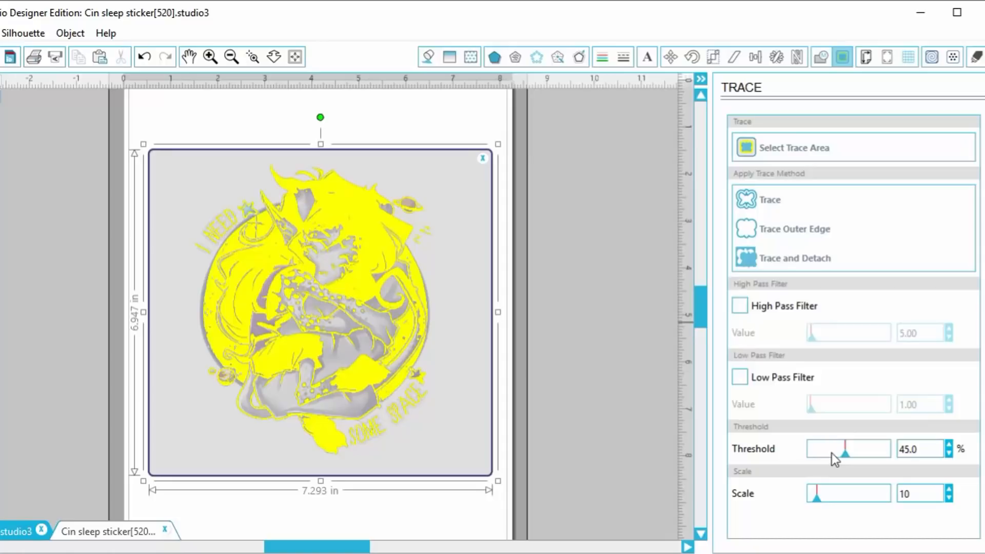
pyautogui.click(741, 377)
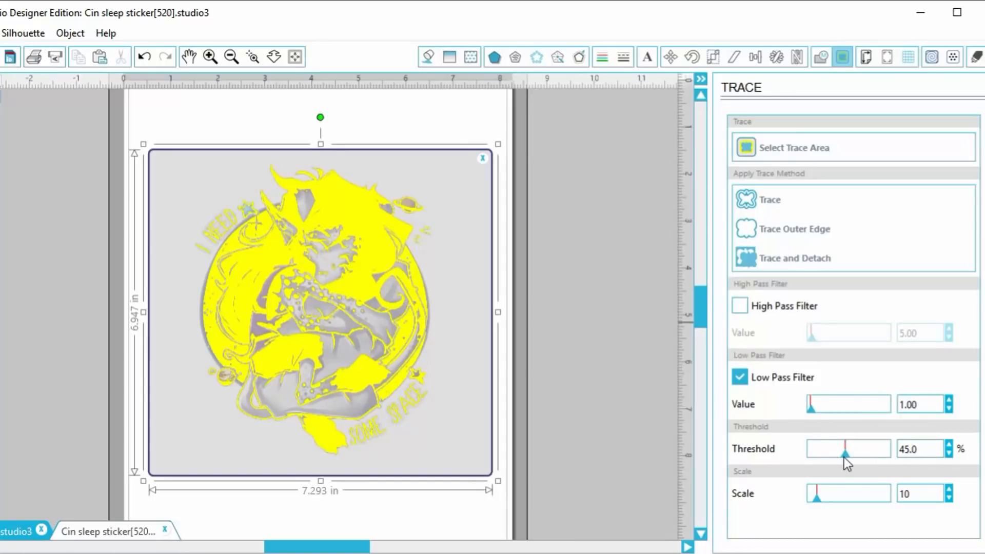
pyautogui.moveTo(845, 457); pyautogui.dragTo(888, 455)
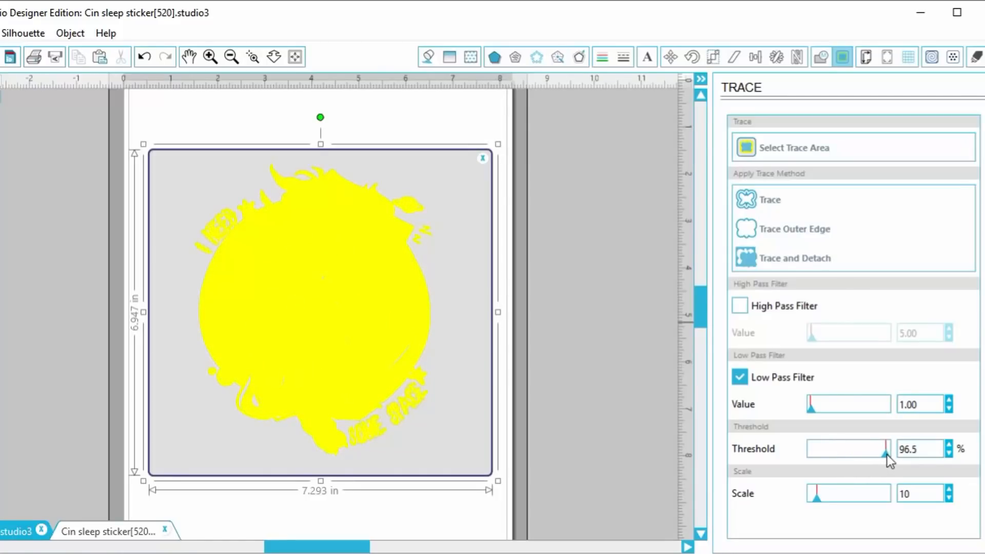
pyautogui.click(949, 445)
pyautogui.click(949, 445)
pyautogui.click(948, 445)
pyautogui.click(949, 445)
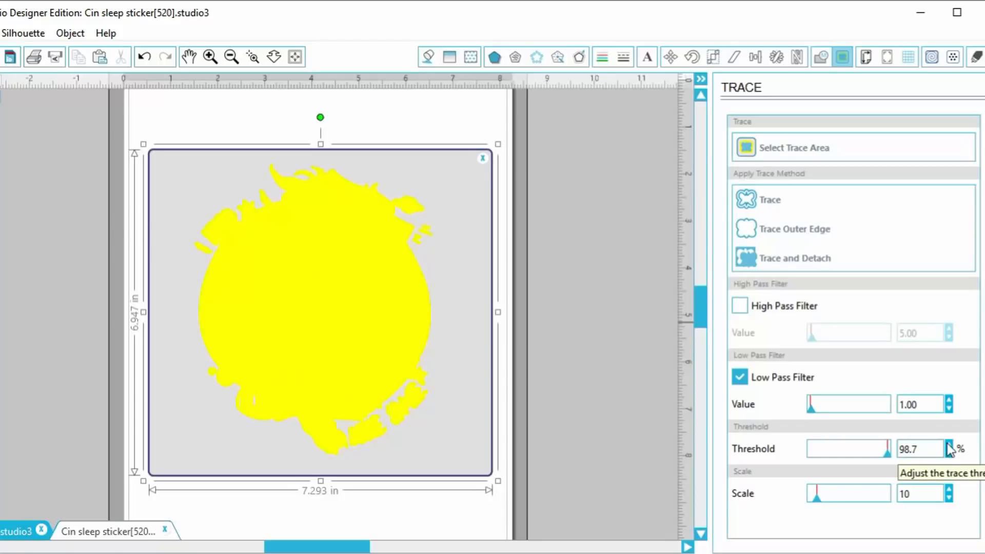
pyautogui.click(793, 229)
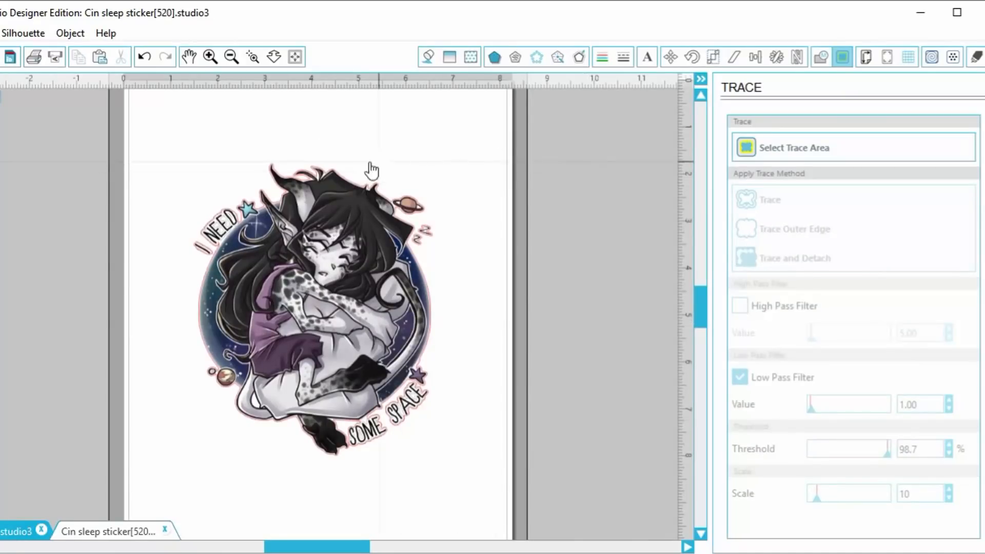
# Offset the traced outline outward by 0.125 in with round corners
pyautogui.click(343, 186)
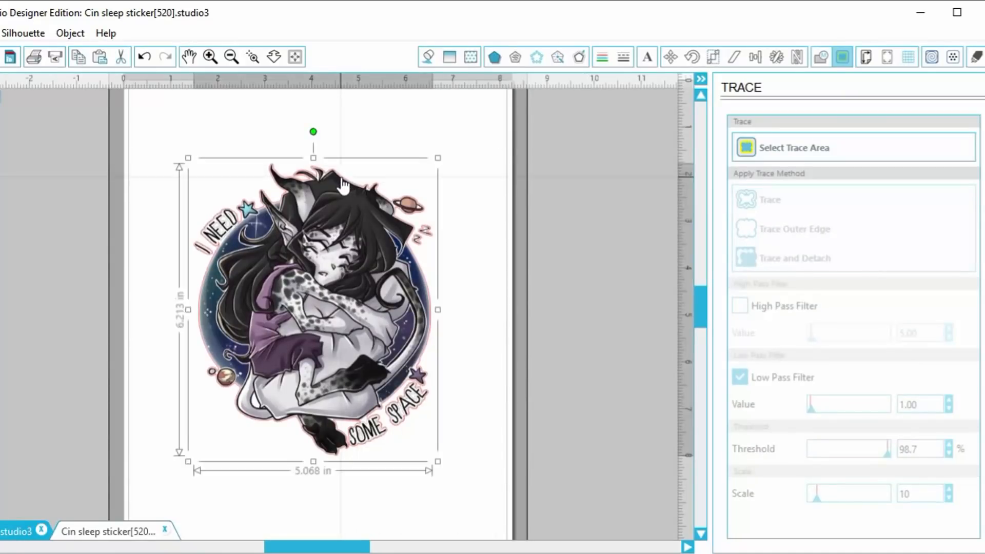
pyautogui.click(579, 57)
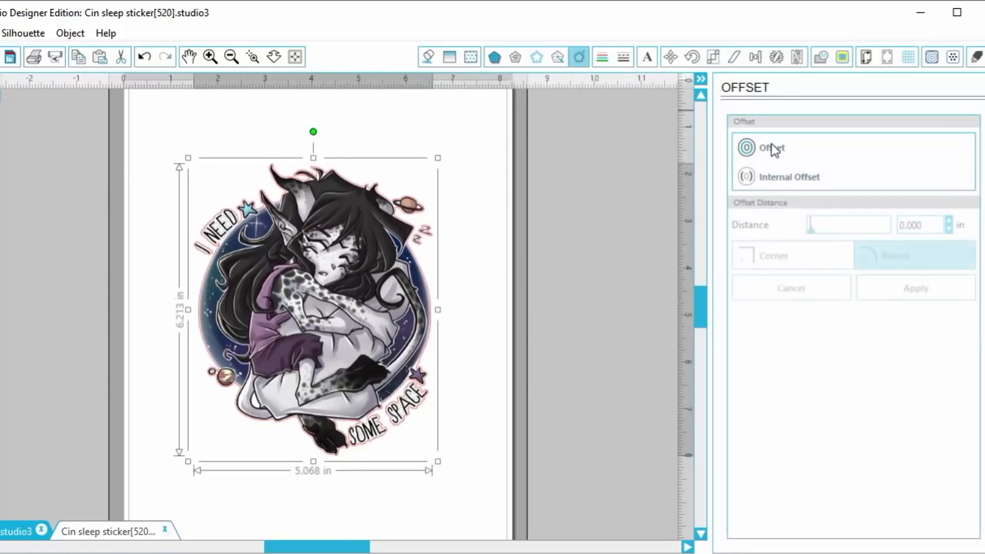
pyautogui.click(774, 148)
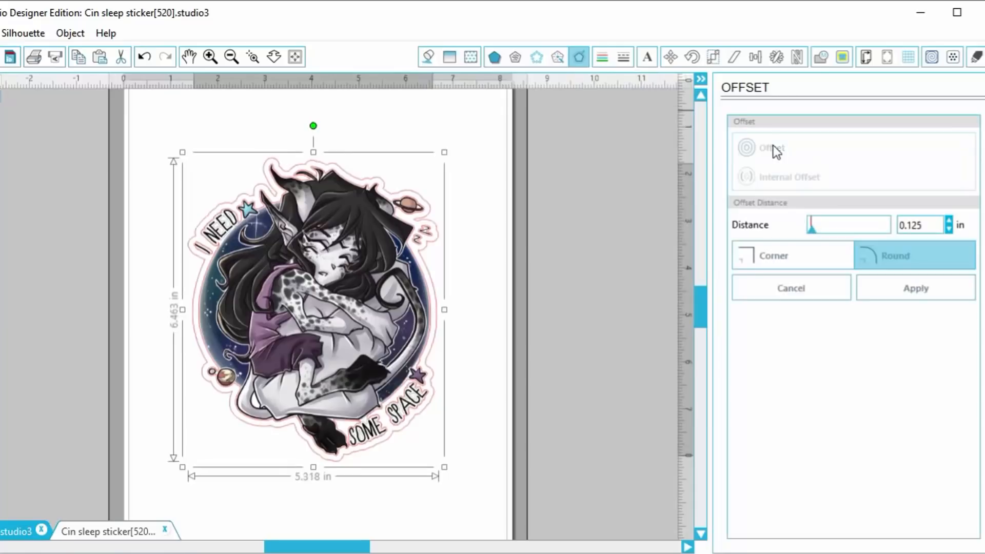
pyautogui.click(912, 285)
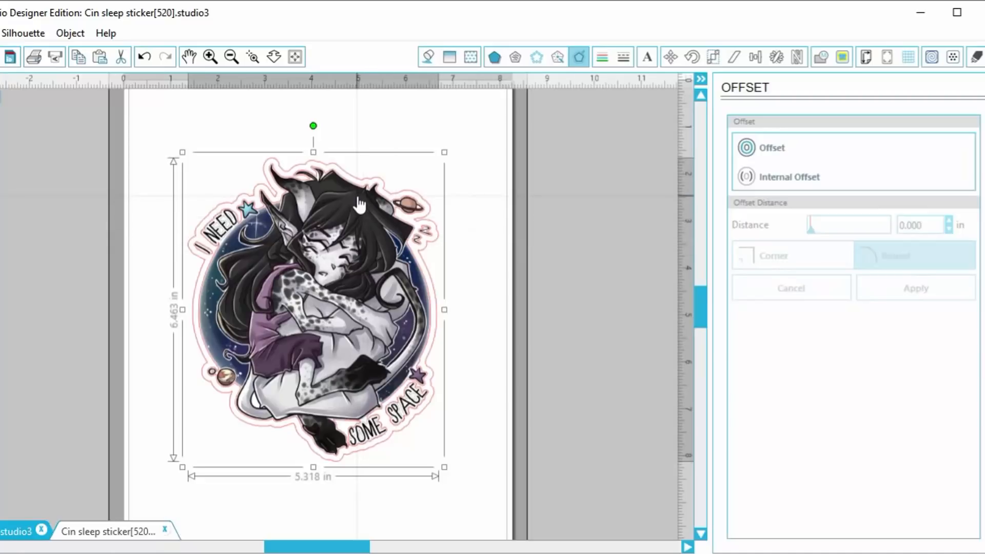
# Move the artwork off the page beside the outlines and delete the inner original trace outline, keeping only the offset
pyautogui.moveTo(359, 204); pyautogui.dragTo(66, 152)
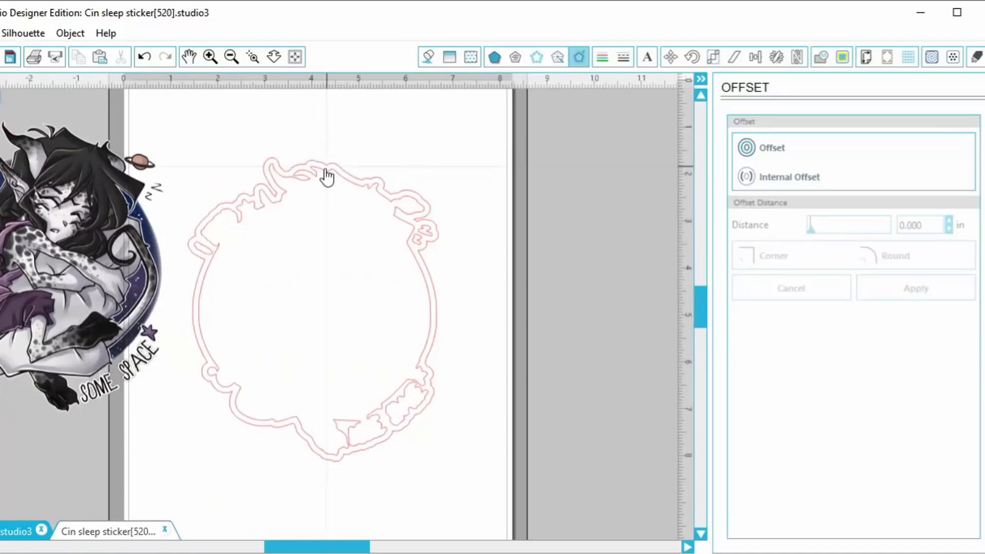
pyautogui.moveTo(319, 172); pyautogui.dragTo(546, 159)
pyautogui.click(544, 152)
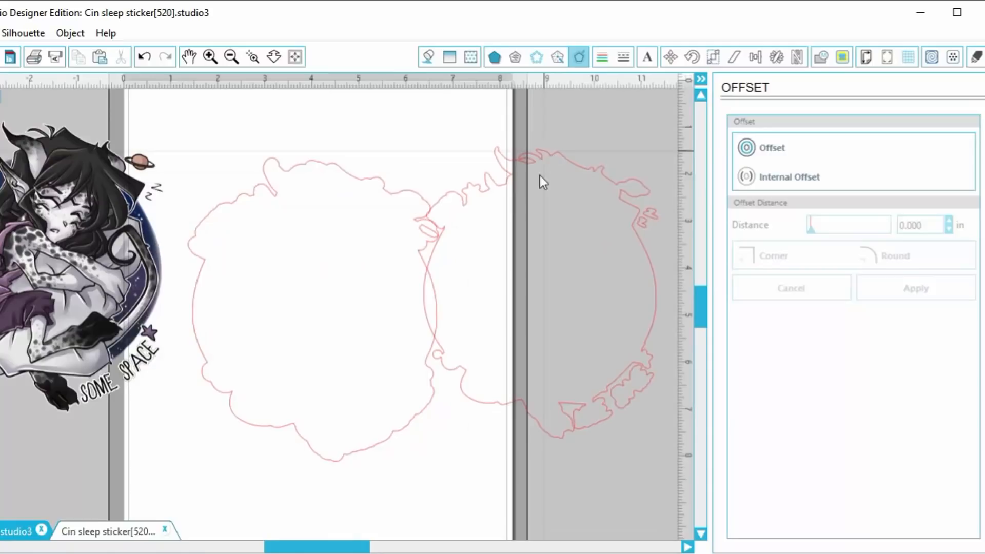
pyautogui.click(539, 166)
pyautogui.press('Delete')
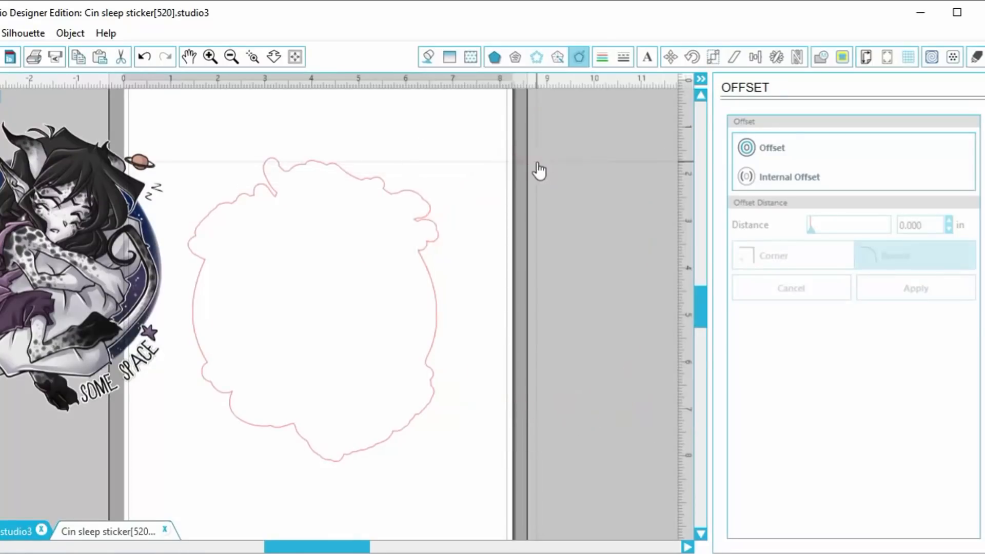
# Switch the cut mode to Advanced by line color and assign the Sticker Paper Kiss Cut material to the red line, checking its blade settings
pyautogui.click(351, 182)
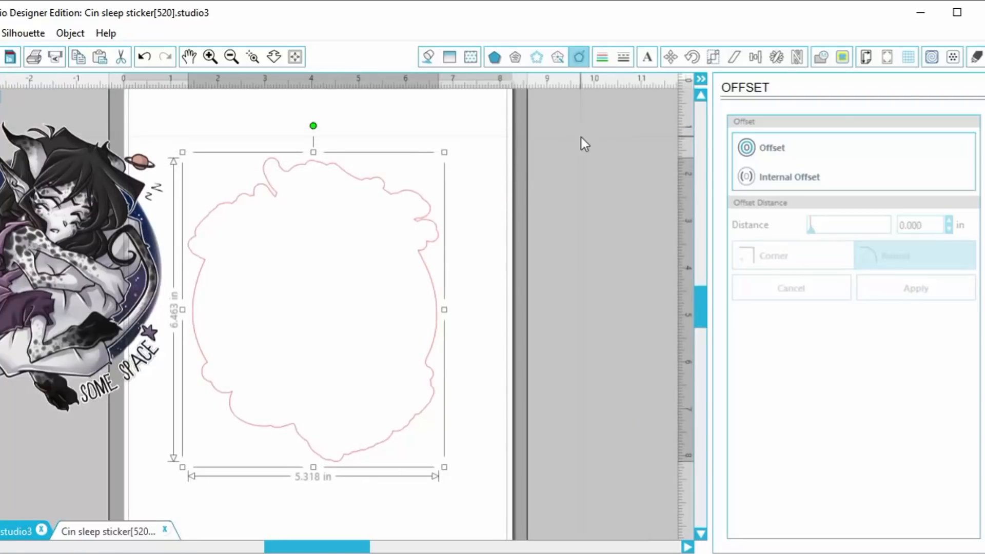
pyautogui.click(978, 58)
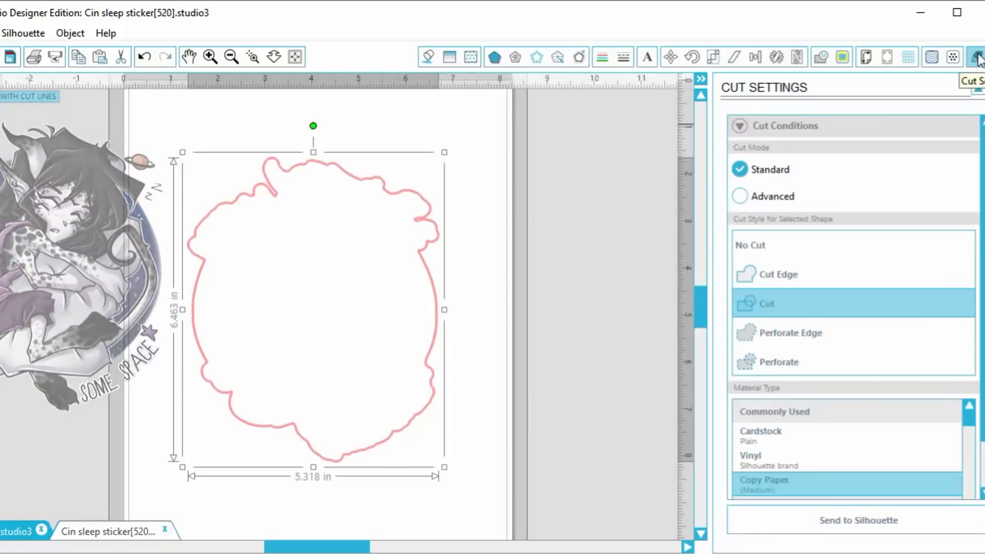
pyautogui.click(739, 196)
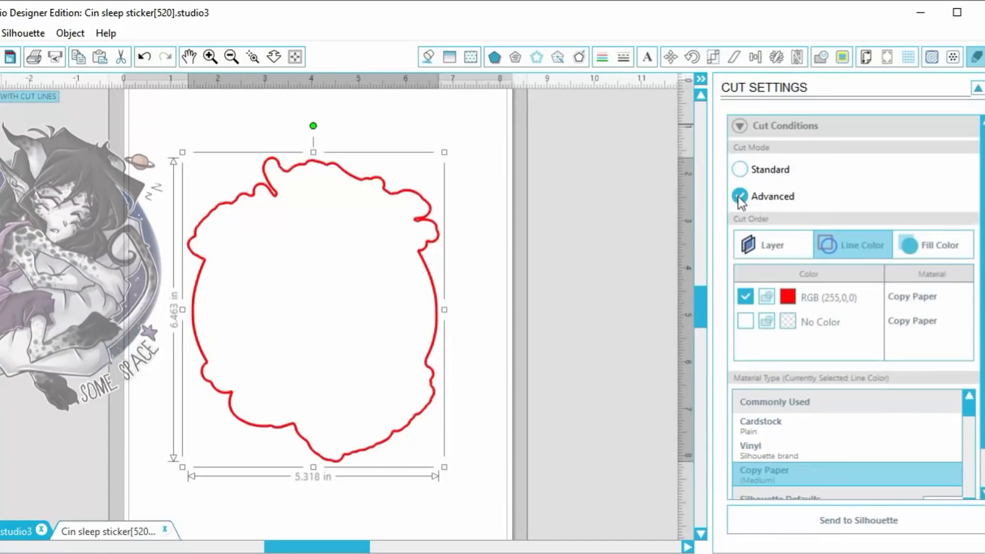
pyautogui.click(904, 291)
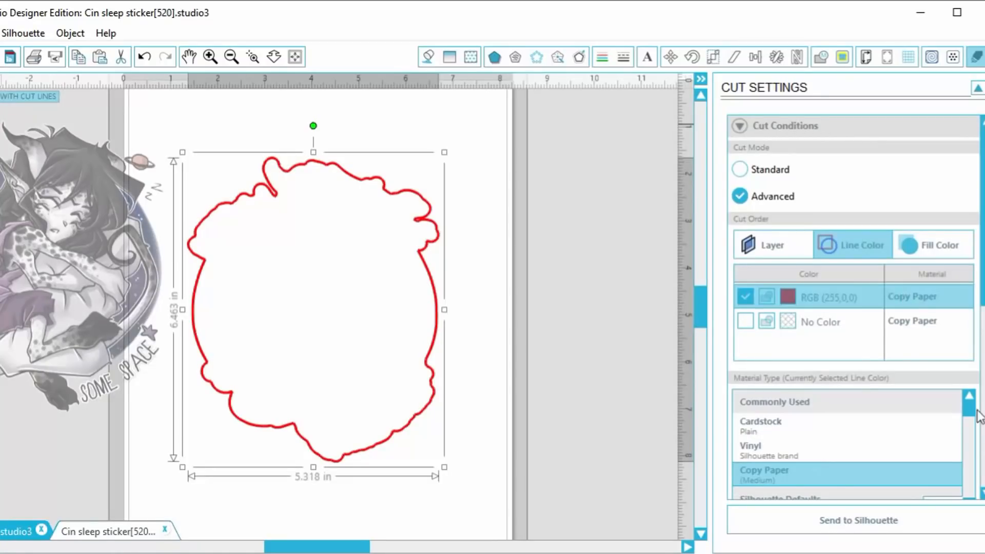
pyautogui.moveTo(978, 417); pyautogui.dragTo(977, 506)
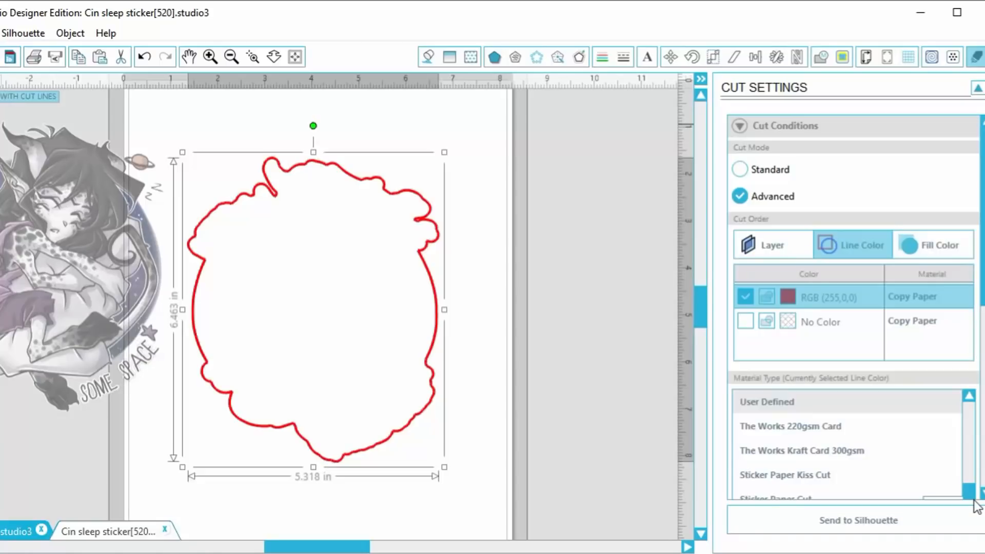
pyautogui.click(817, 475)
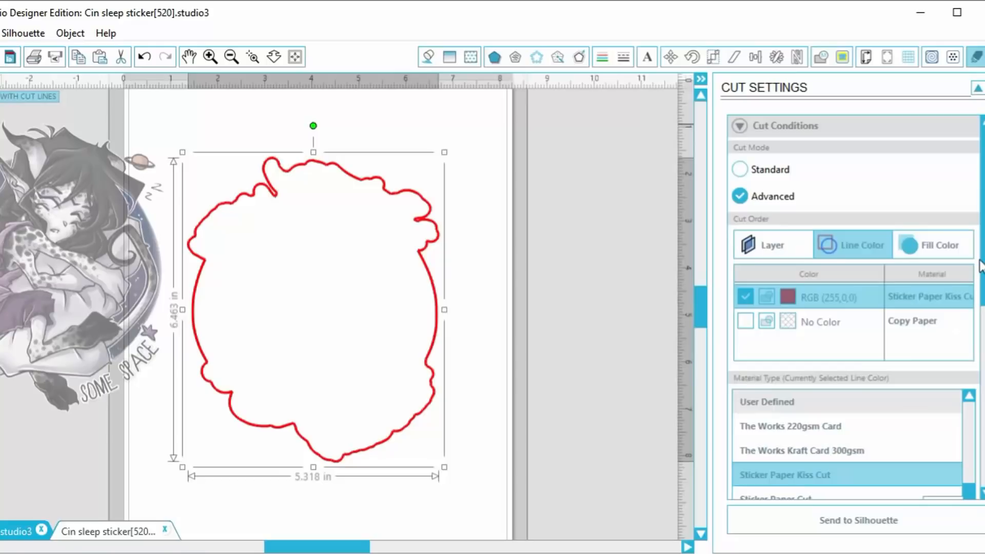
pyautogui.moveTo(984, 254); pyautogui.dragTo(984, 429)
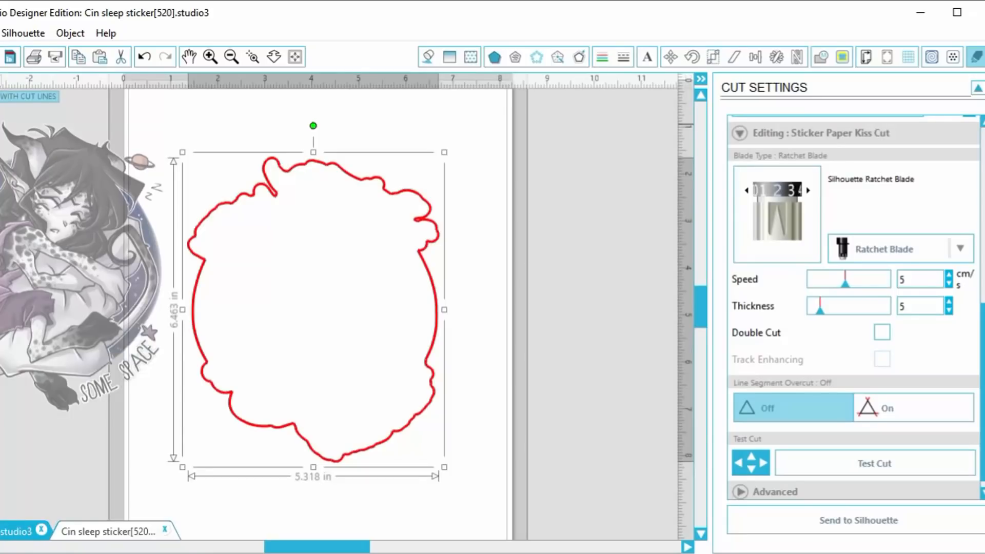
pyautogui.moveTo(983, 408); pyautogui.dragTo(972, 219)
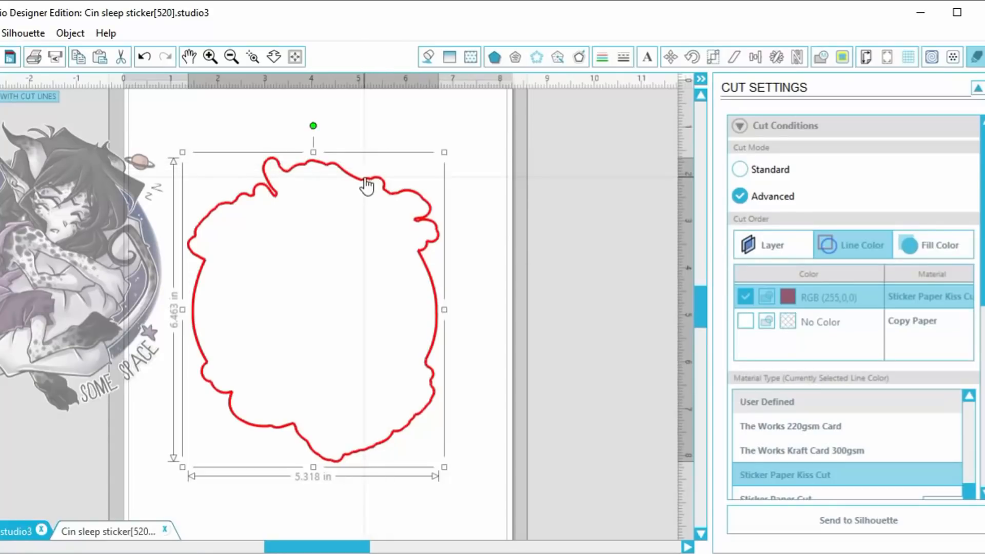
# Offset the red kiss-cut outline by 0.125 in with round corners and color the new outer outline blue
pyautogui.click(577, 56)
pyautogui.click(775, 150)
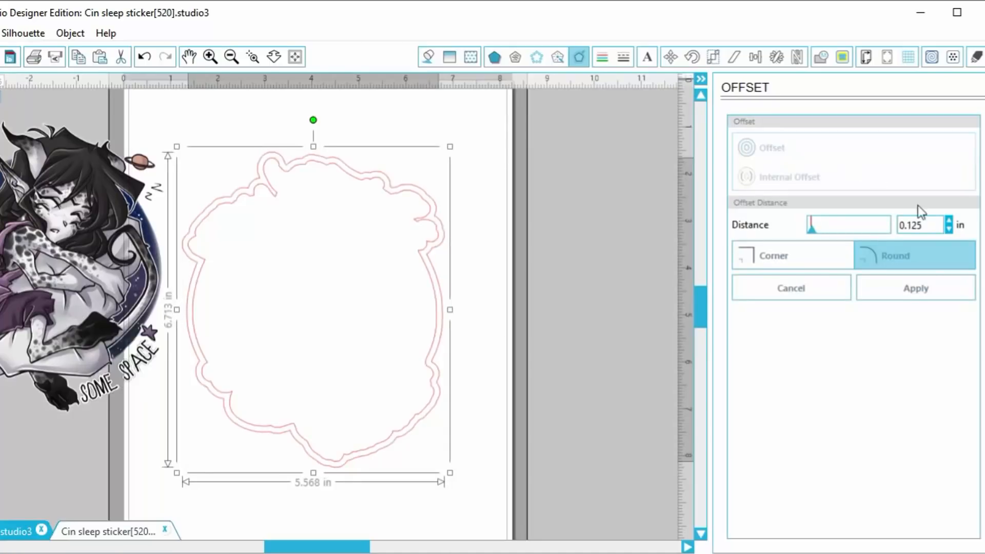
pyautogui.click(927, 284)
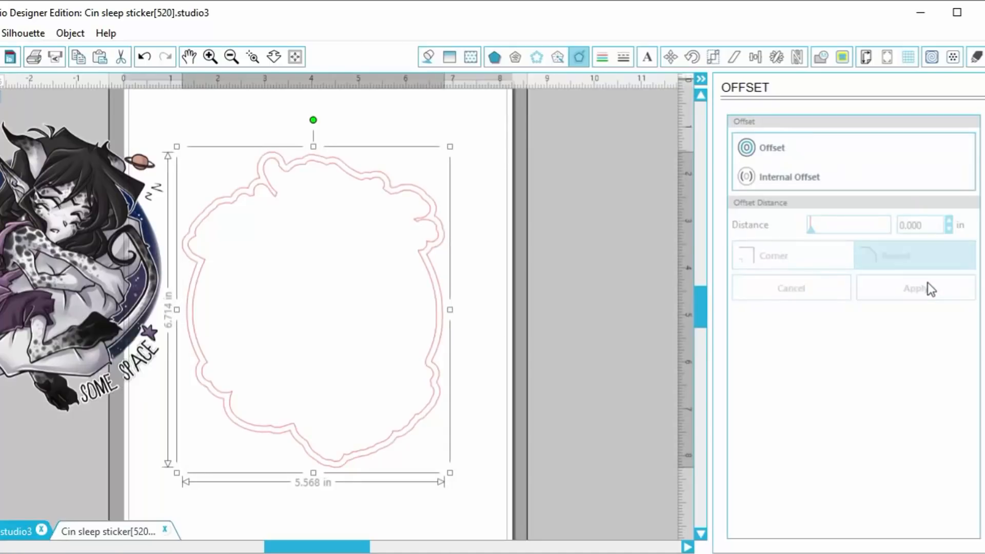
pyautogui.click(601, 58)
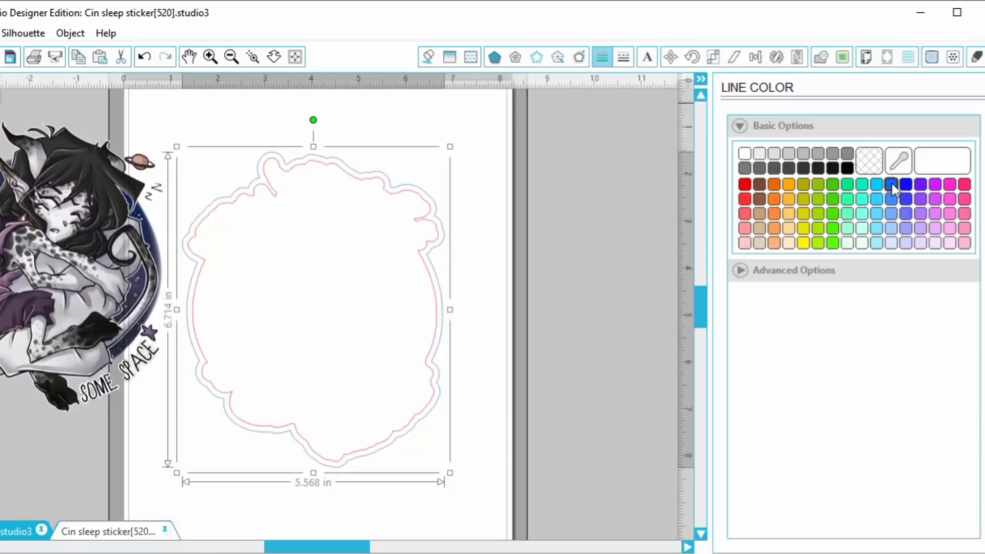
# Turn off cutting for the red line and assign the Sticker Paper Cut material to the blue line, checking its blade settings
pyautogui.click(976, 58)
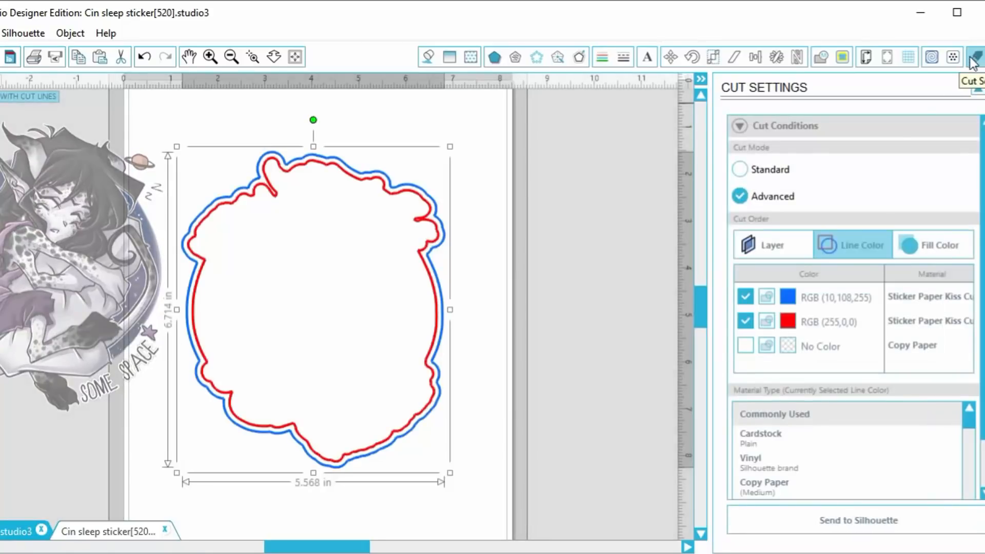
pyautogui.click(746, 320)
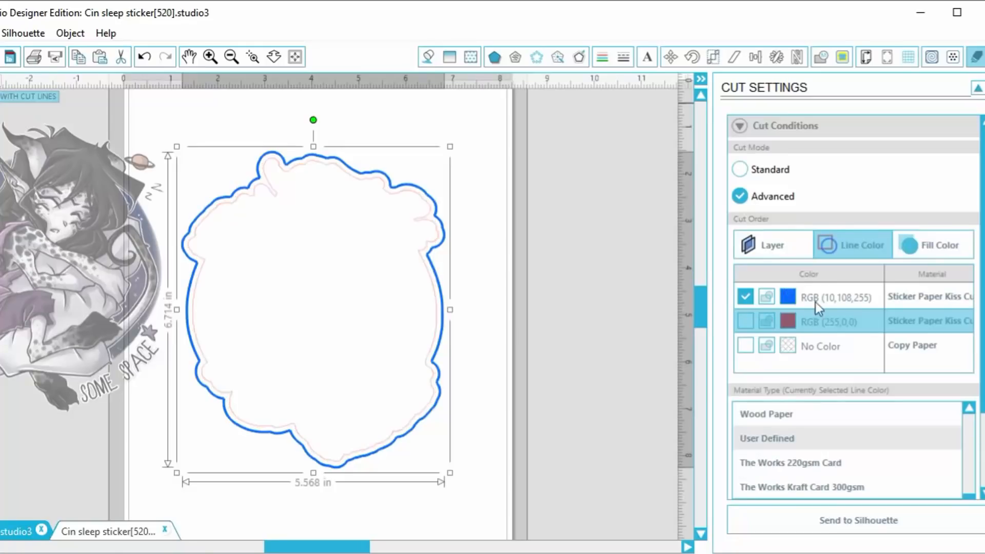
pyautogui.click(899, 291)
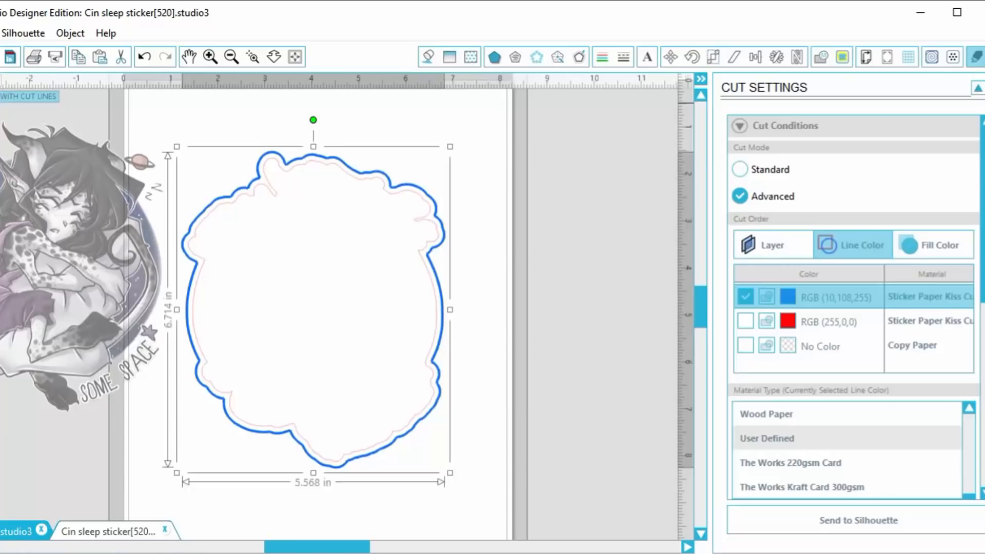
pyautogui.moveTo(984, 281); pyautogui.dragTo(984, 309)
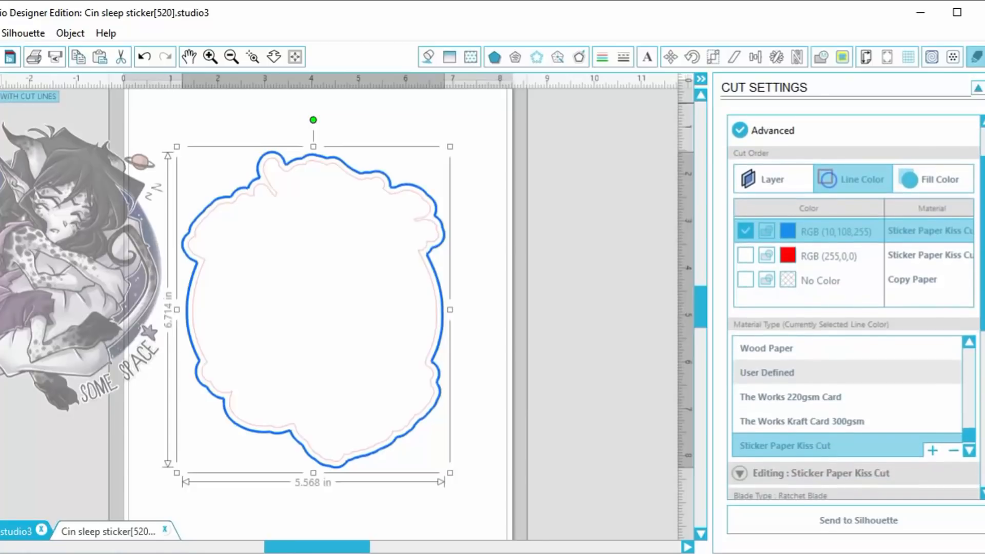
pyautogui.click(969, 451)
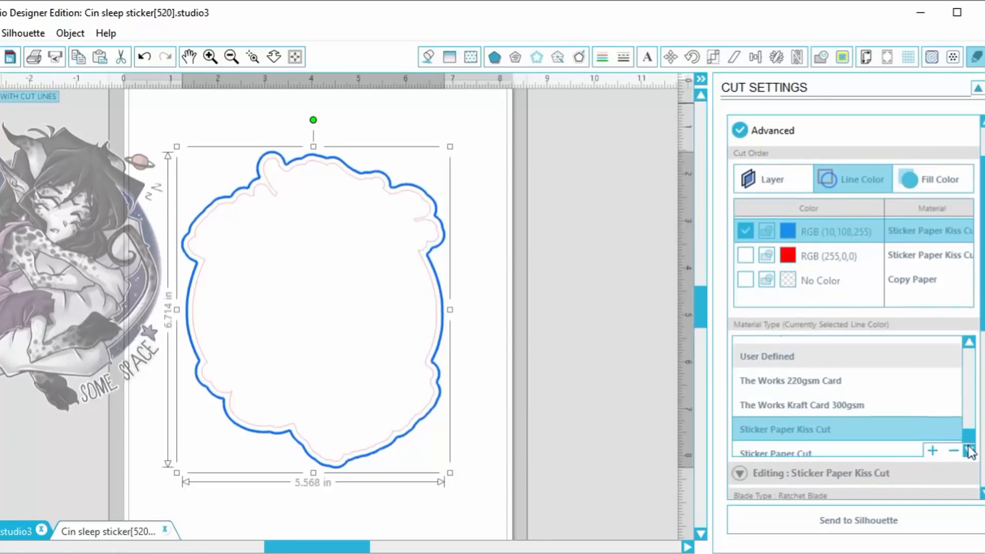
pyautogui.click(810, 454)
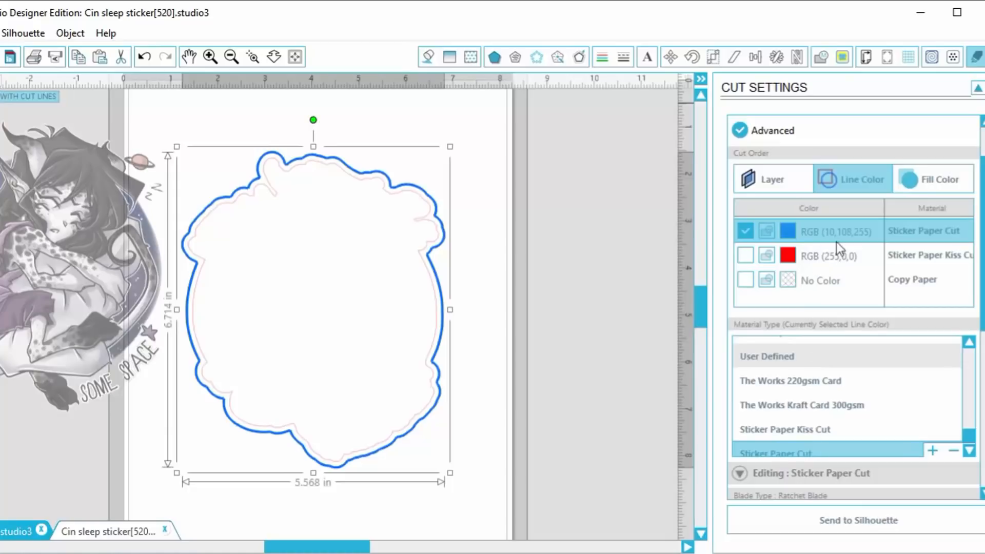
pyautogui.scroll(-5, 854, 308)
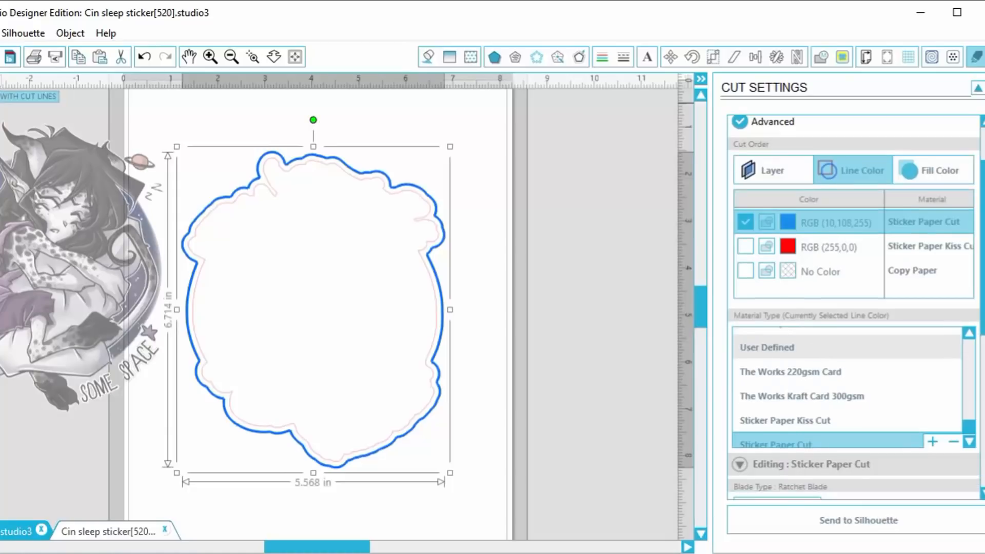
pyautogui.scroll(-3, 854, 307)
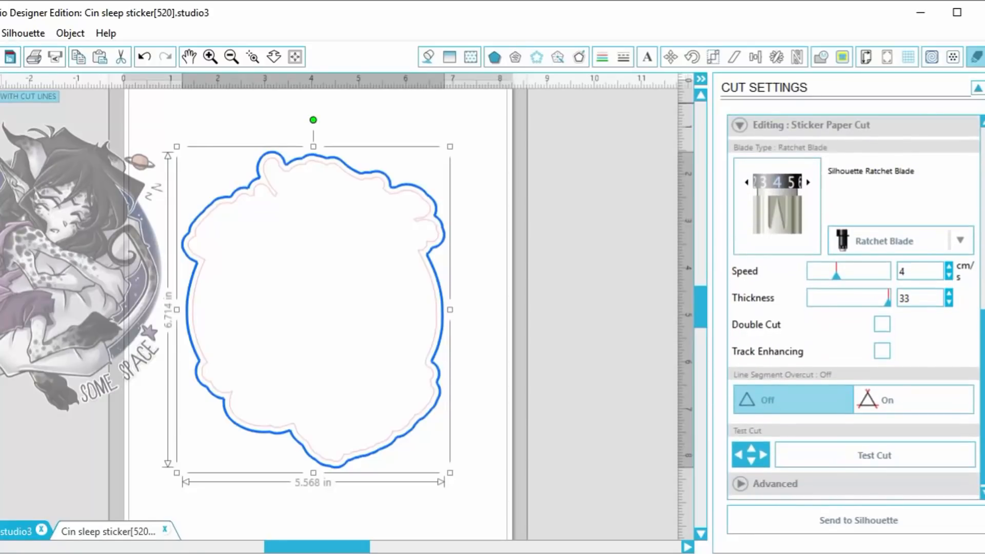
pyautogui.click(547, 174)
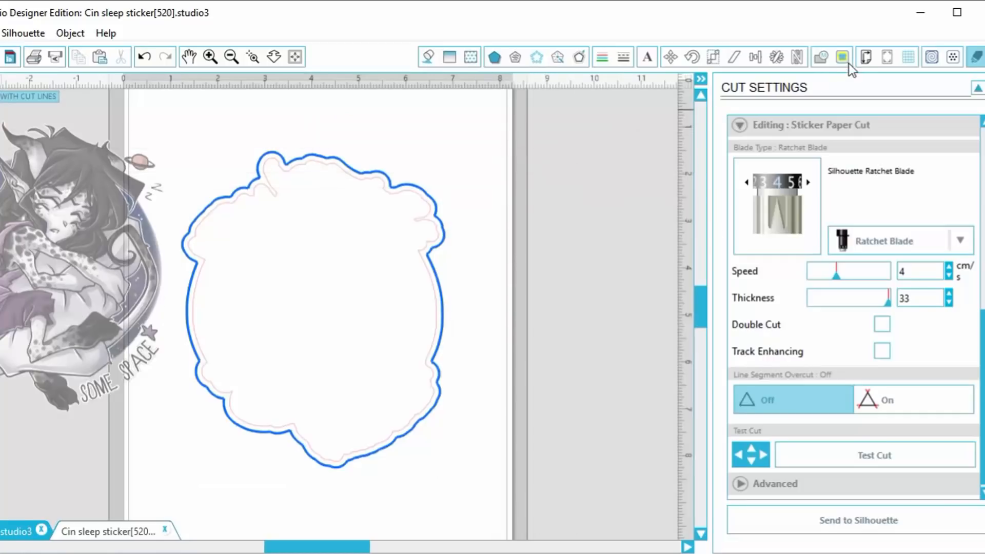
# Move the artwork back onto the page inside the outlines and group it with the red and blue cut lines
pyautogui.click(865, 57)
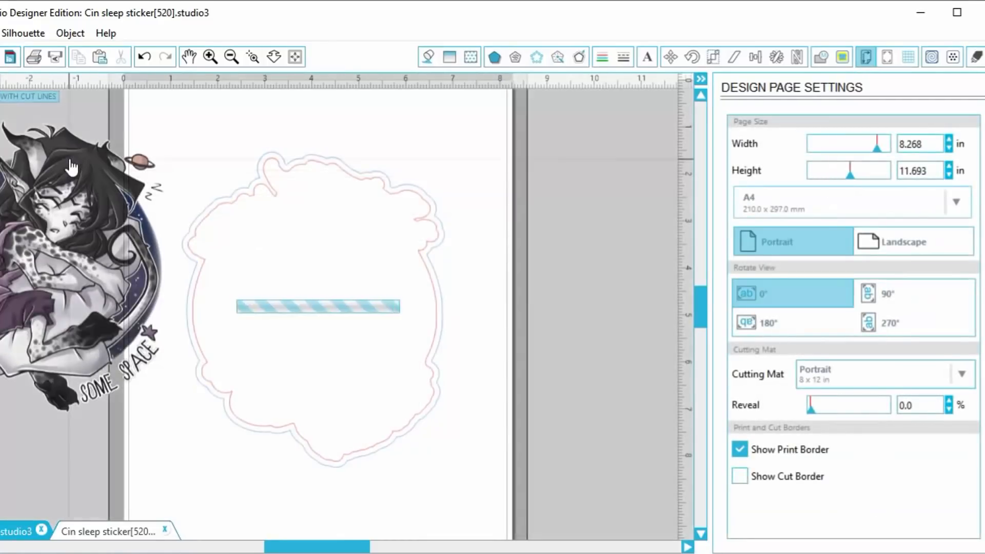
pyautogui.moveTo(72, 166); pyautogui.dragTo(341, 209)
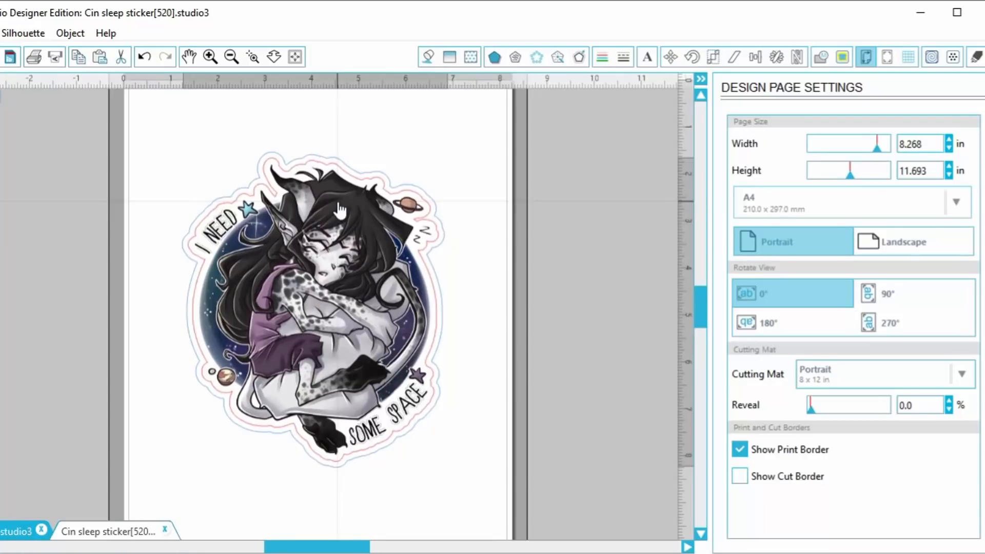
pyautogui.moveTo(339, 208); pyautogui.dragTo(339, 208)
pyautogui.moveTo(151, 128); pyautogui.dragTo(492, 485)
pyautogui.rightClick(353, 265)
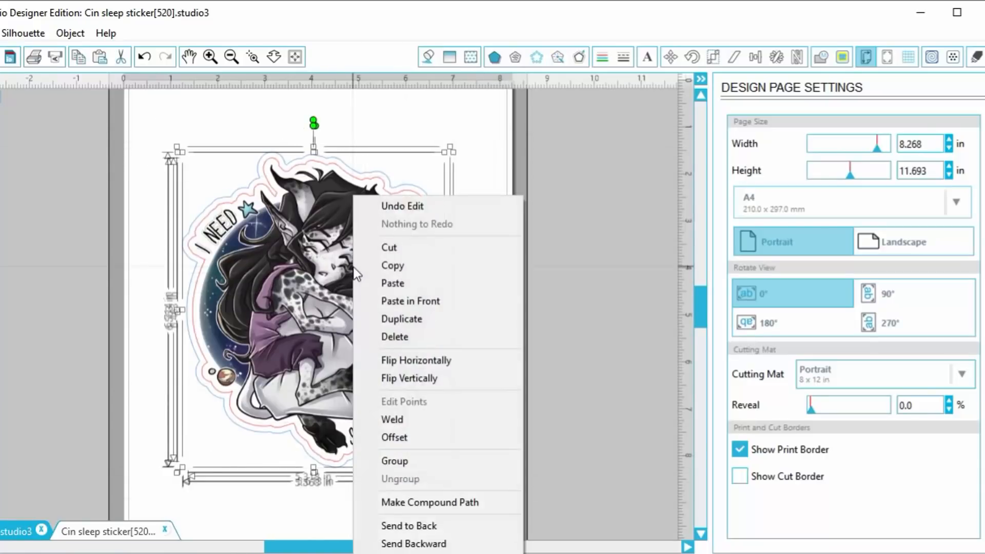
pyautogui.click(428, 460)
pyautogui.click(499, 221)
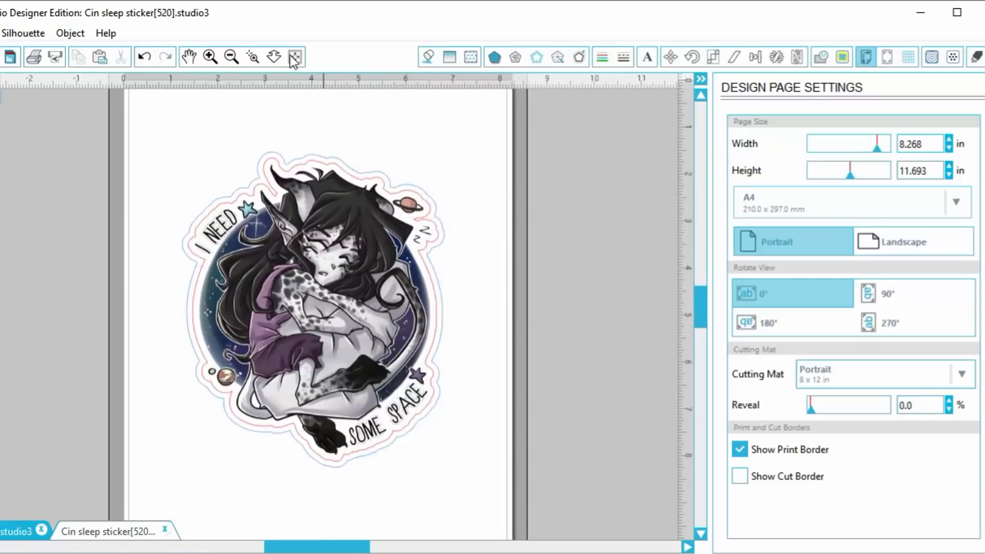
# Scale the grouped sticker down proportionally to about half its size
pyautogui.click(295, 57)
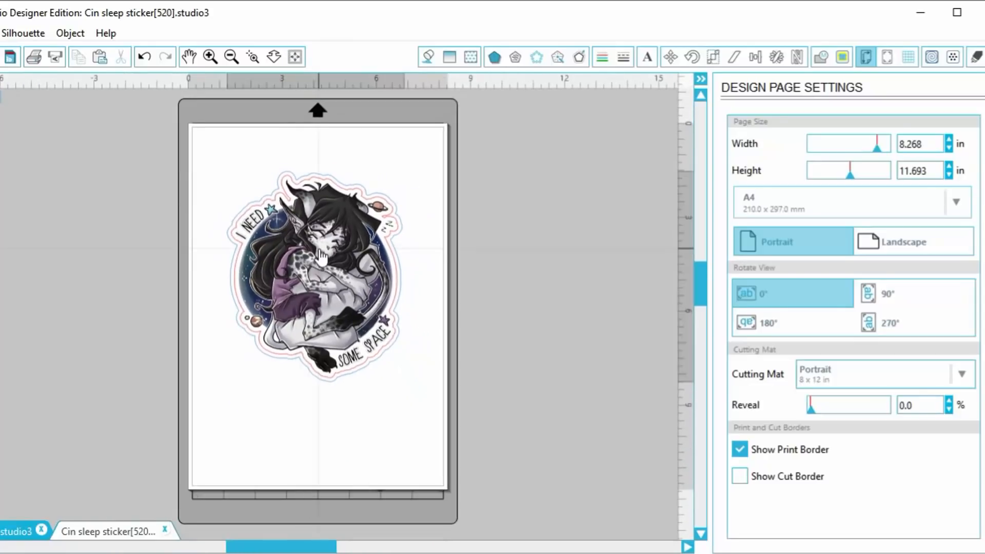
pyautogui.click(320, 256)
pyautogui.moveTo(411, 165); pyautogui.dragTo(357, 270)
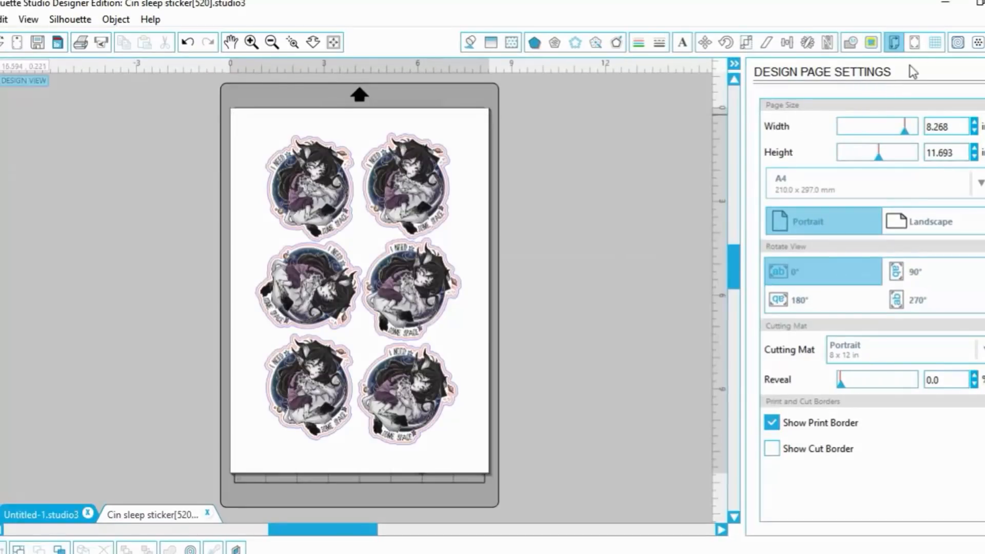
# Add Type 1 registration marks (CAMEO, Portrait, Curio) to the page
pyautogui.click(916, 45)
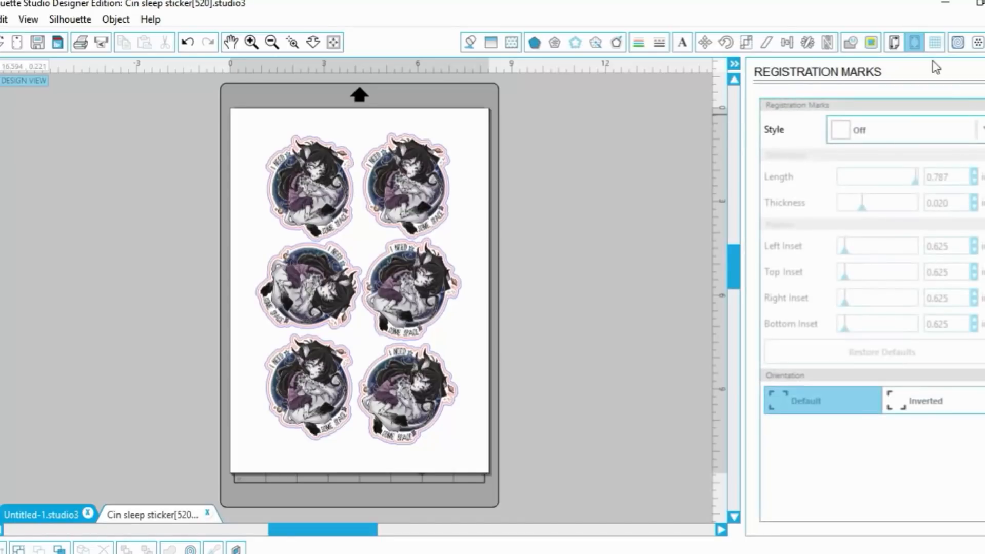
pyautogui.click(898, 132)
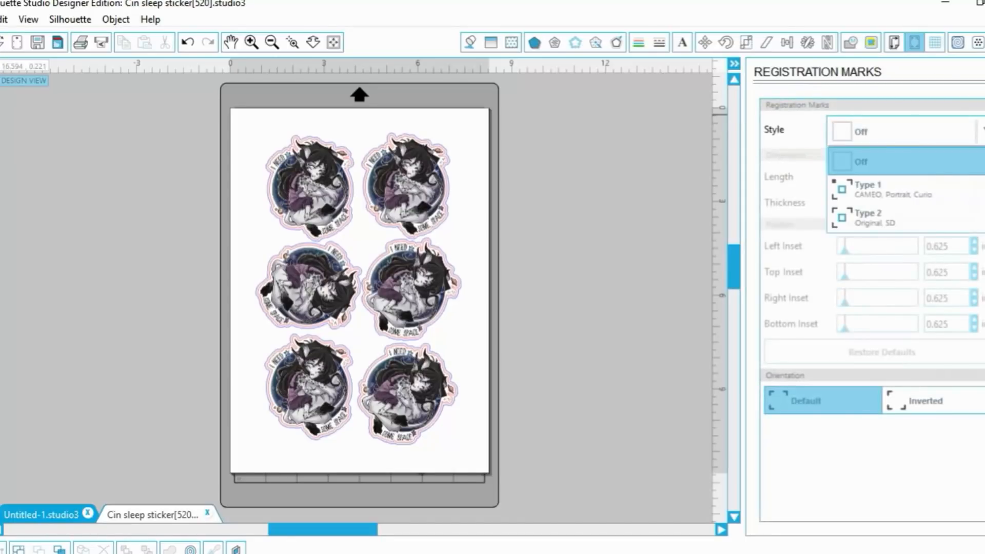
pyautogui.click(923, 190)
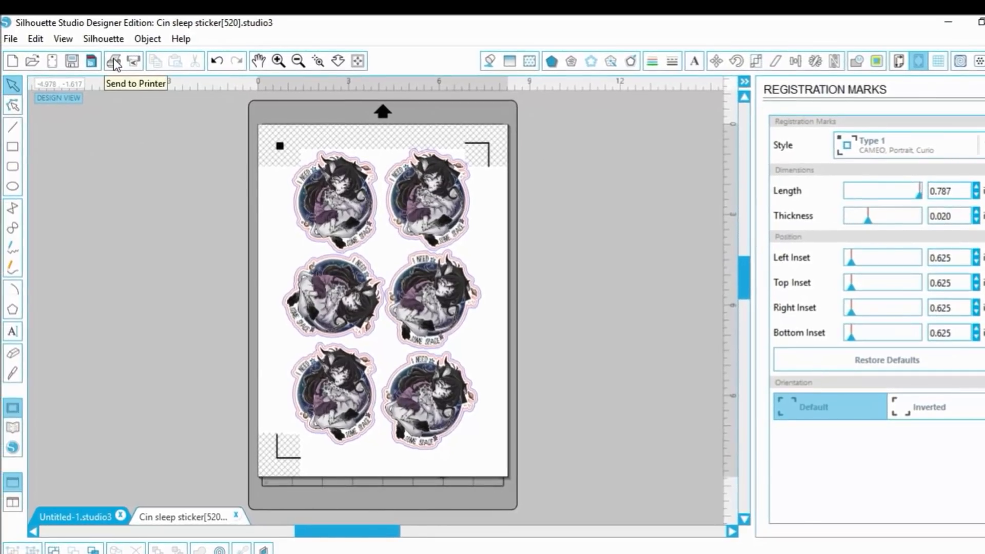
# Set up printing for the current page with borderless A4 output and the Photo Paper Glossy paper type
pyautogui.click(81, 42)
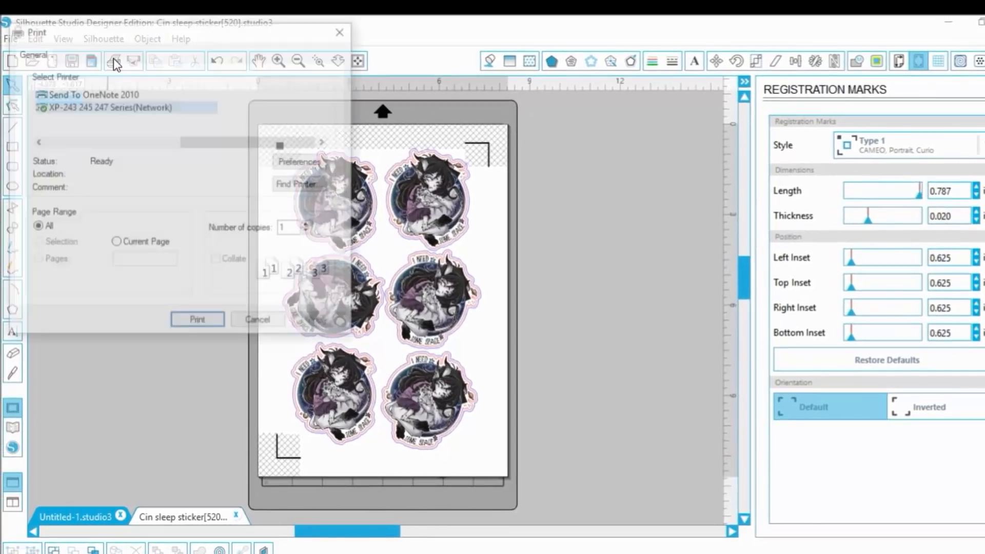
pyautogui.click(116, 244)
pyautogui.click(302, 162)
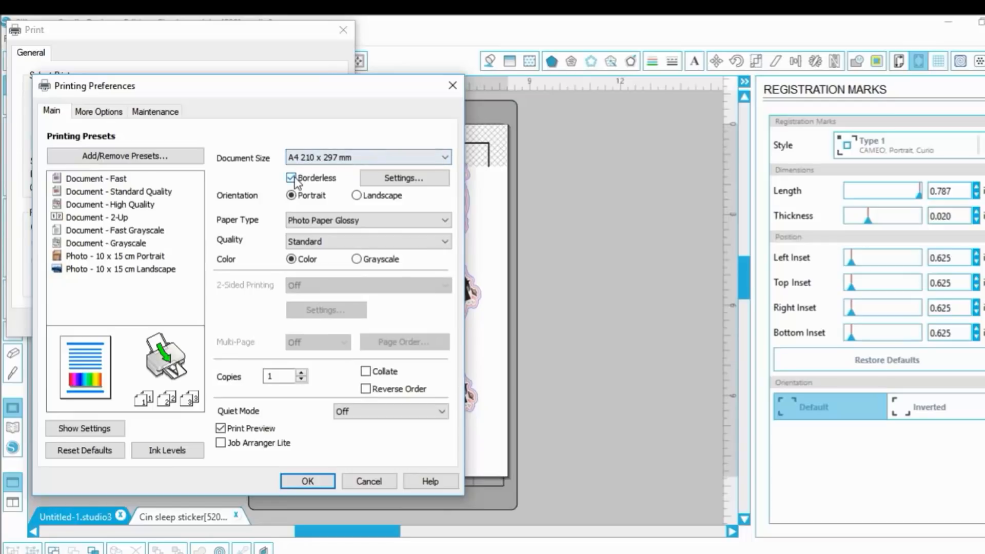
pyautogui.click(292, 178)
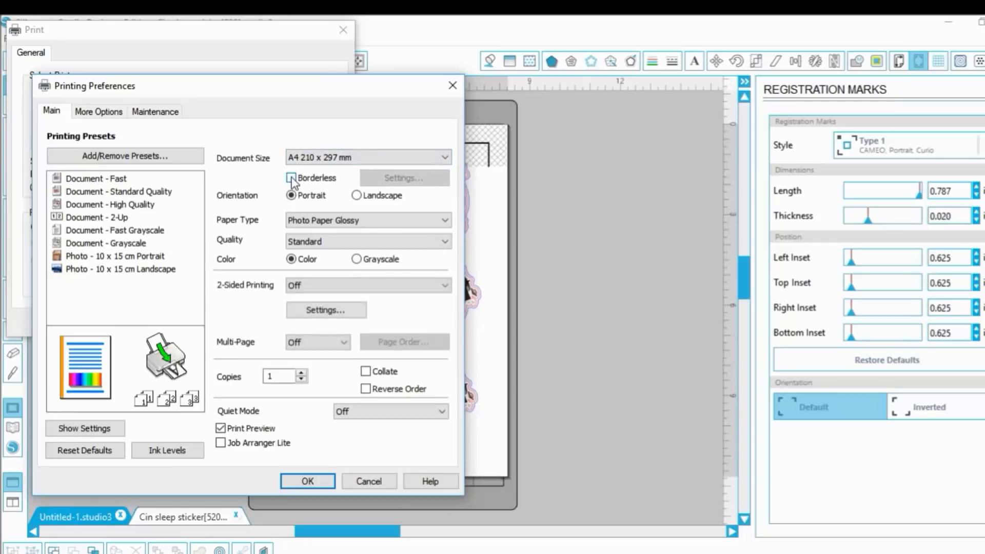
pyautogui.click(291, 178)
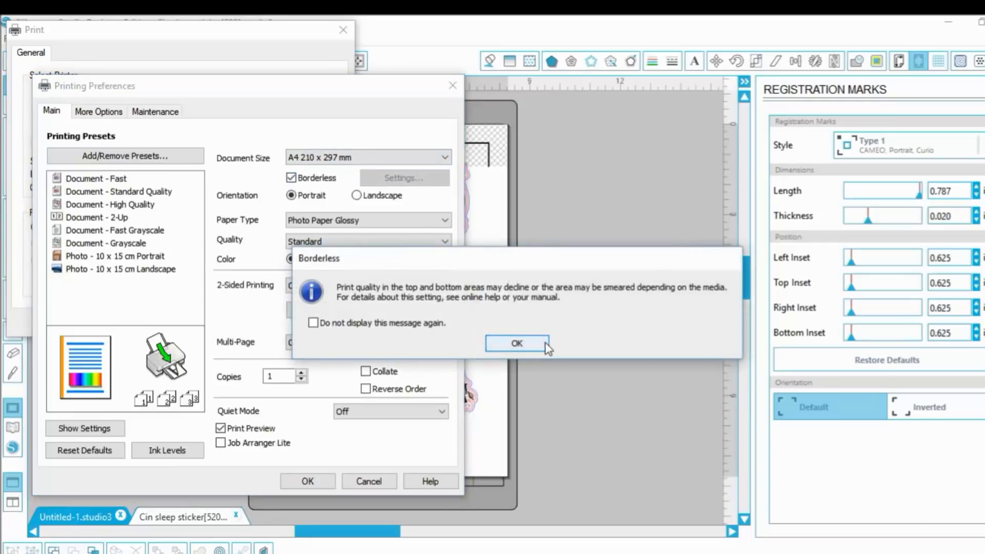
pyautogui.click(516, 343)
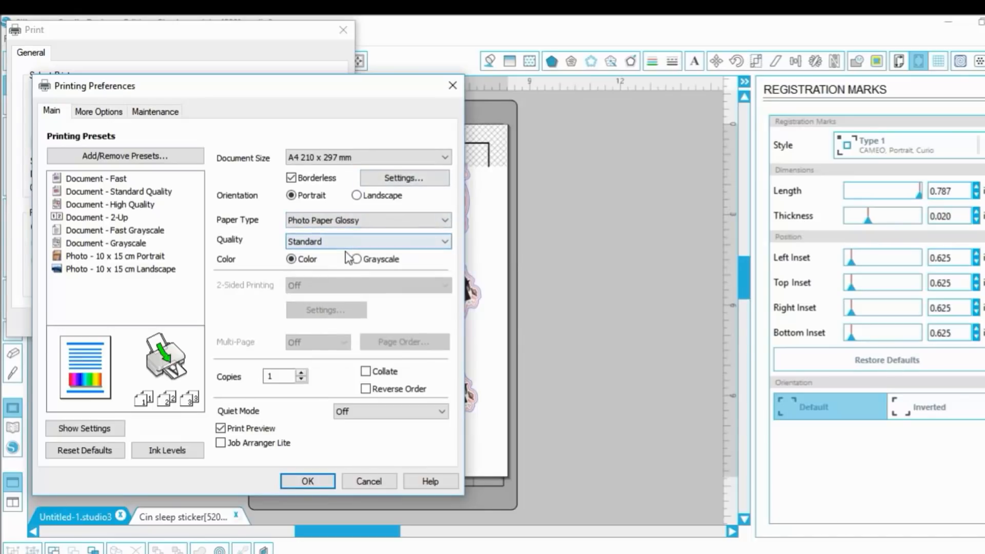
pyautogui.click(445, 219)
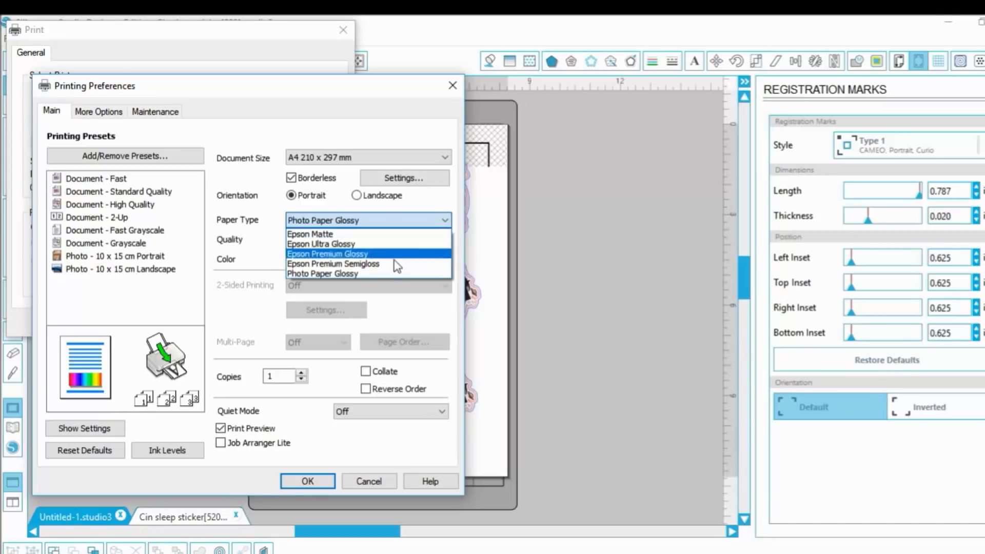
pyautogui.click(384, 274)
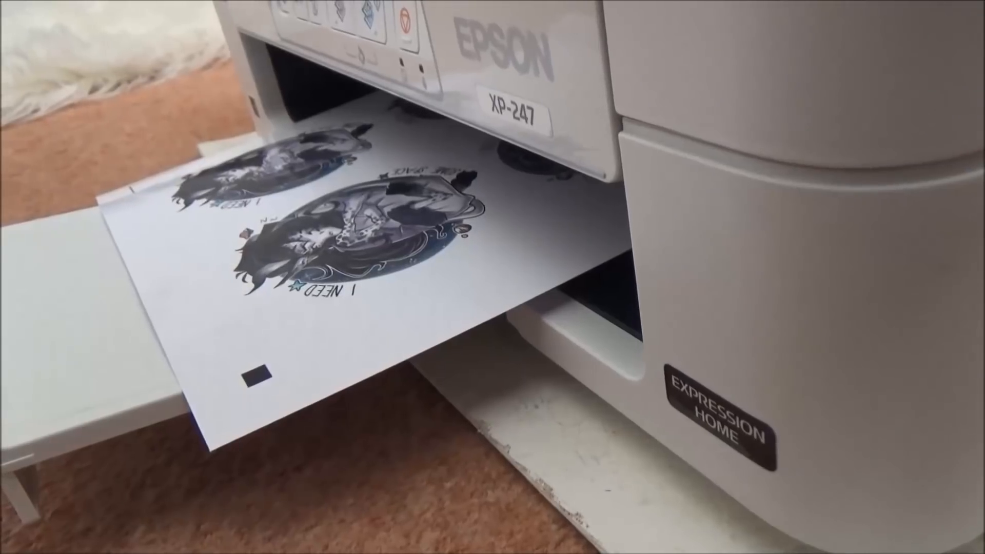